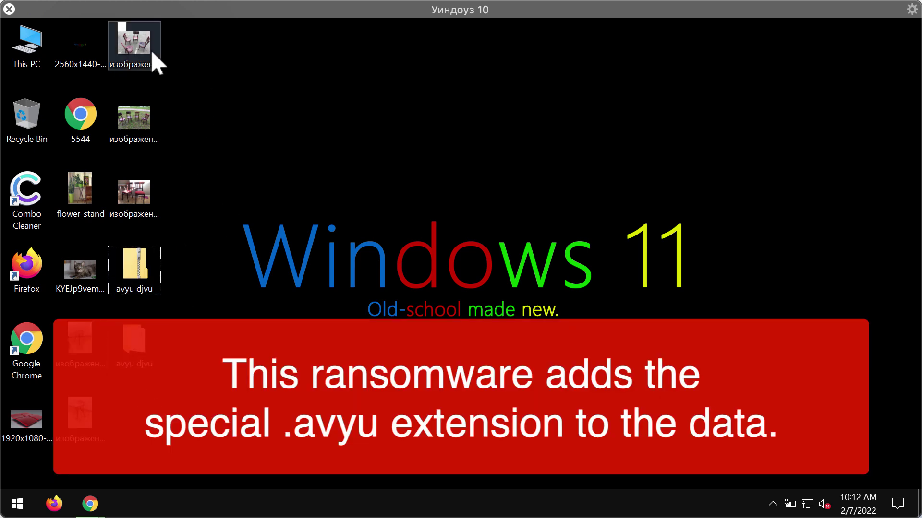
# - View and close the chair photo and the flower-stand image
pyautogui.rightClick(141, 48)
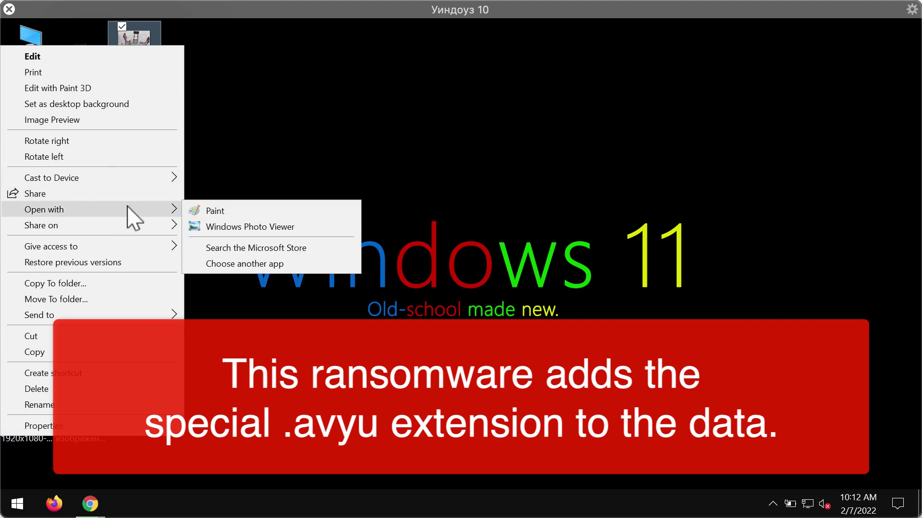
pyautogui.click(267, 226)
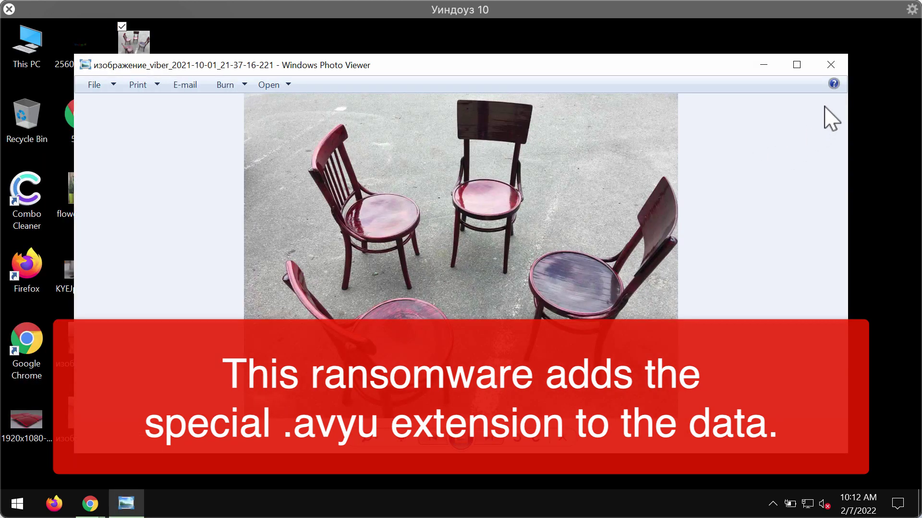
pyautogui.click(833, 66)
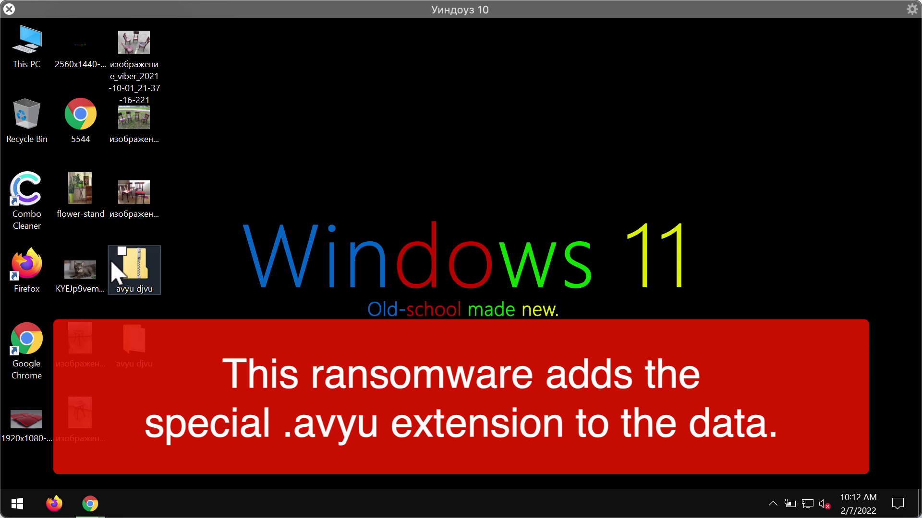
pyautogui.doubleClick(97, 205)
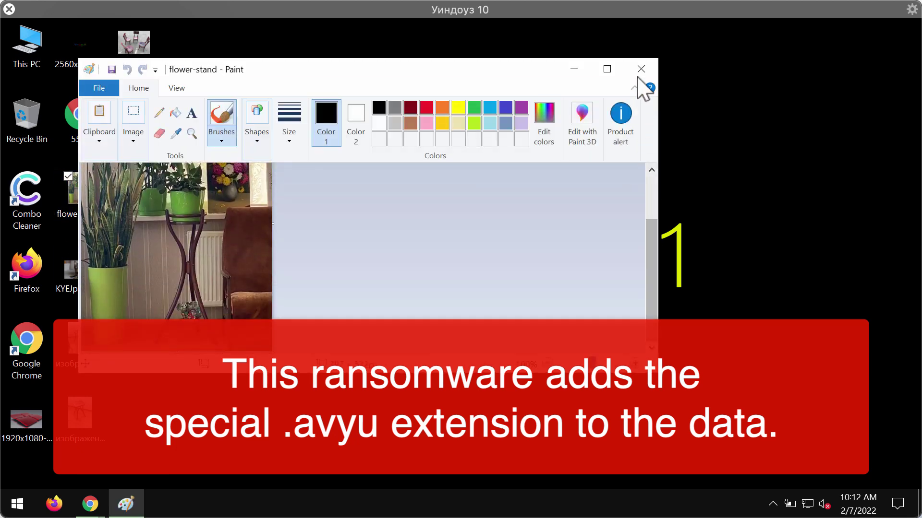
pyautogui.click(641, 69)
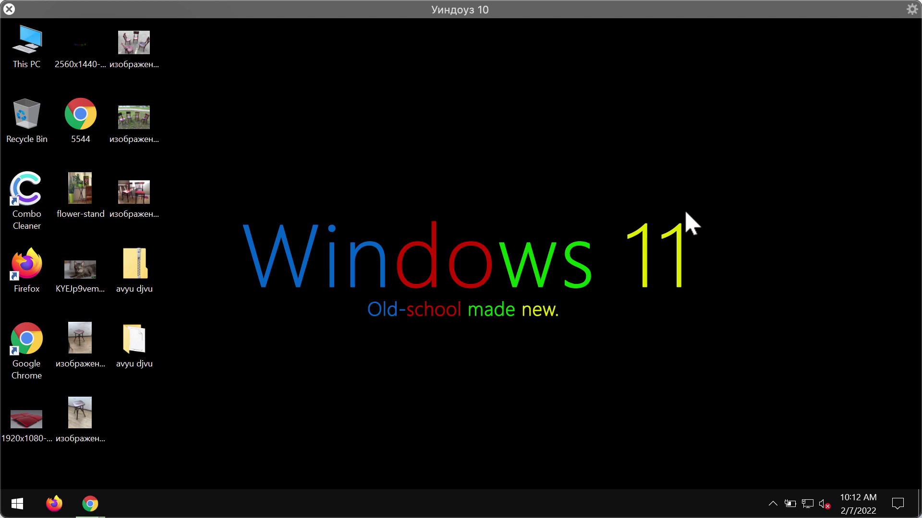
# - Open the avyu djvu folder, select its single file, and close the folder
pyautogui.click(147, 351)
pyautogui.doubleClick(147, 350)
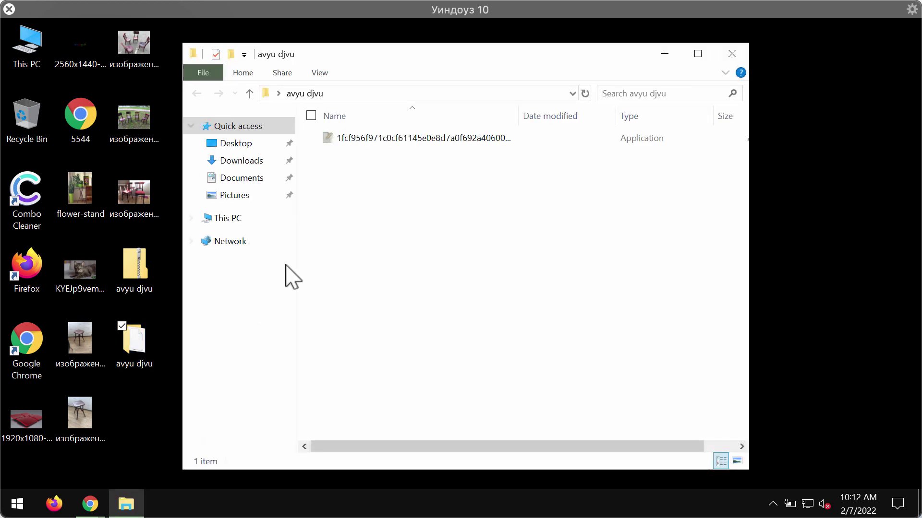
pyautogui.click(397, 138)
pyautogui.click(731, 54)
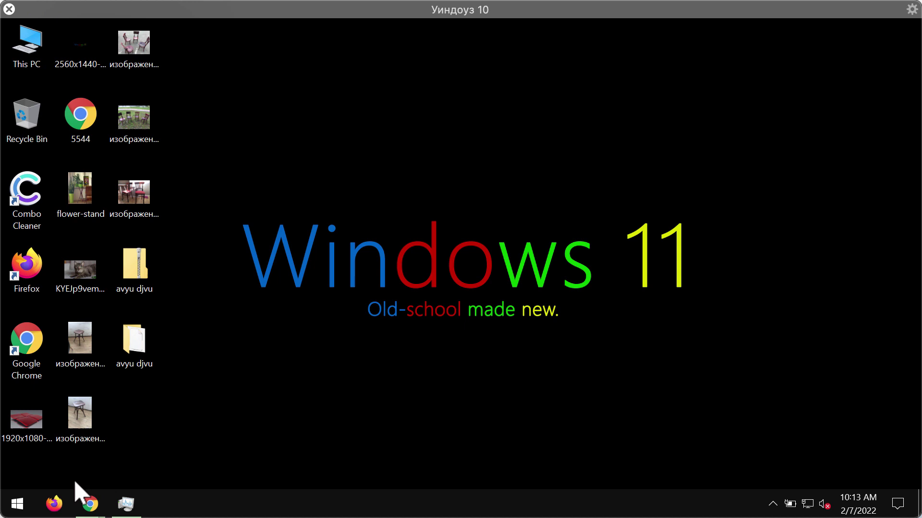
# - Sign out of the Windows session and sign back in from the lock screen
pyautogui.rightClick(22, 510)
pyautogui.moveTo(86, 464)
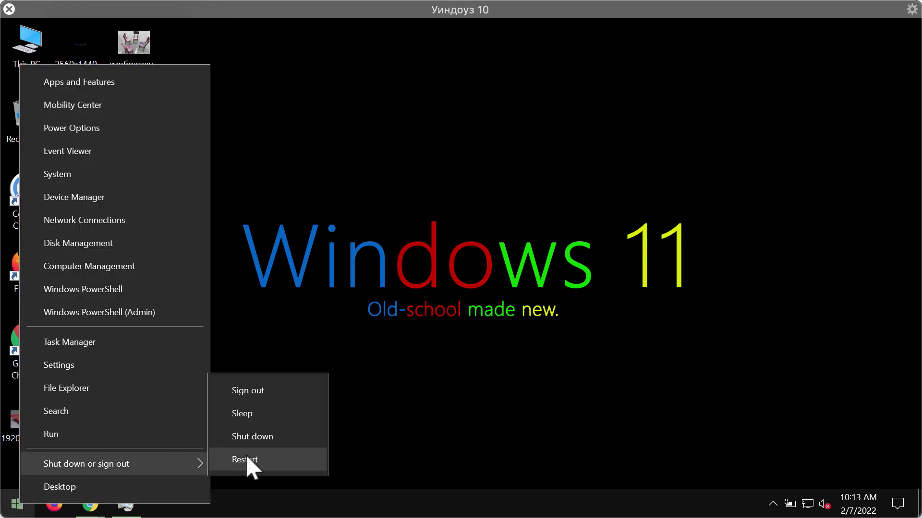
pyautogui.click(266, 391)
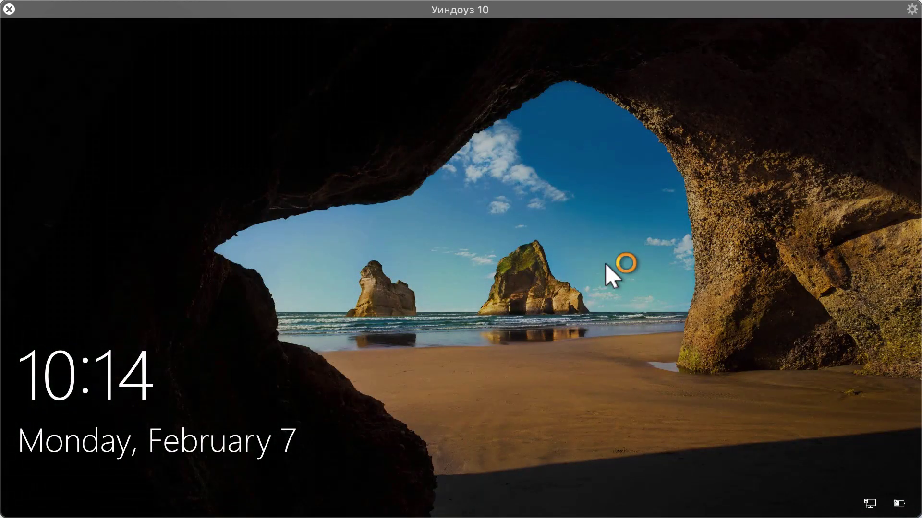
pyautogui.click(605, 263)
pyautogui.click(461, 326)
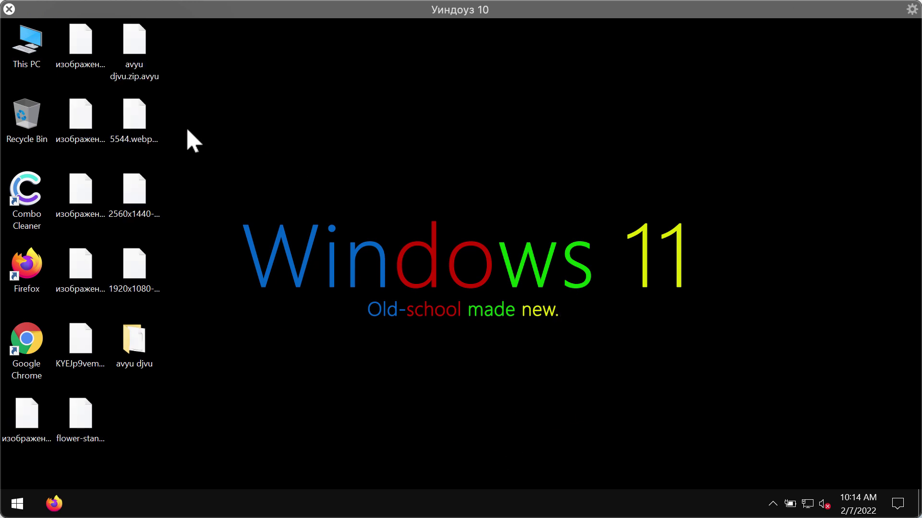
# - Try opening the encrypted 5544.webp.avyu and avyu djvu.zip.avyu files, then dismiss the error
pyautogui.click(132, 124)
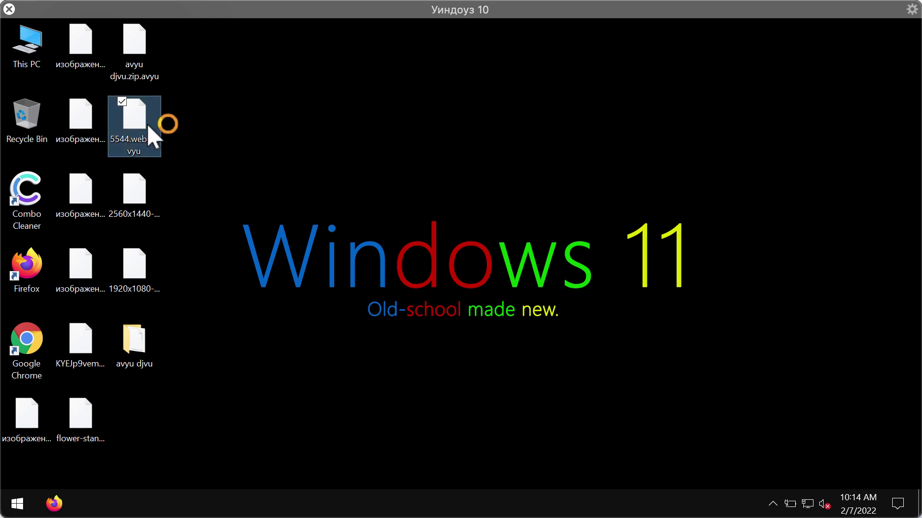
pyautogui.click(496, 242)
pyautogui.doubleClick(126, 49)
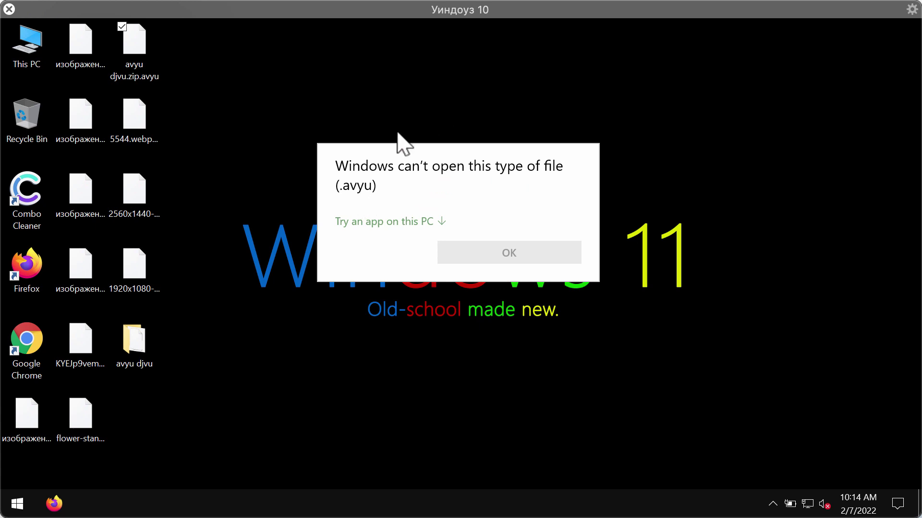
pyautogui.press('Escape')
# - Remove .avyu from the 2560x1440 wallpaper's name, then open it and dismiss Paint's error
pyautogui.click(132, 124)
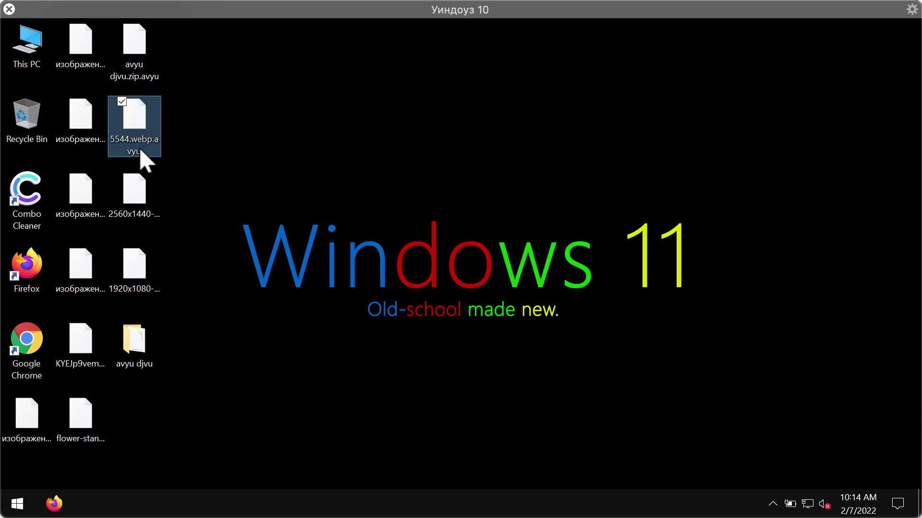
pyautogui.click(142, 160)
pyautogui.click(144, 205)
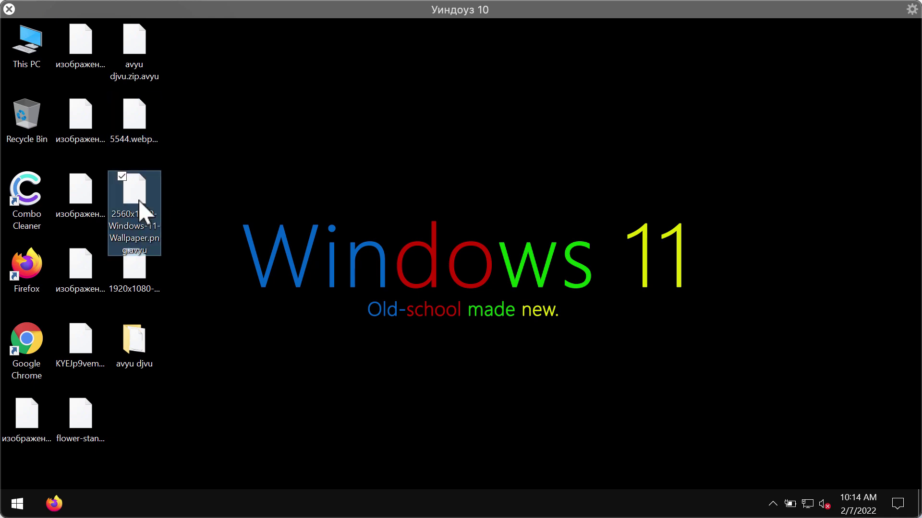
pyautogui.click(153, 249)
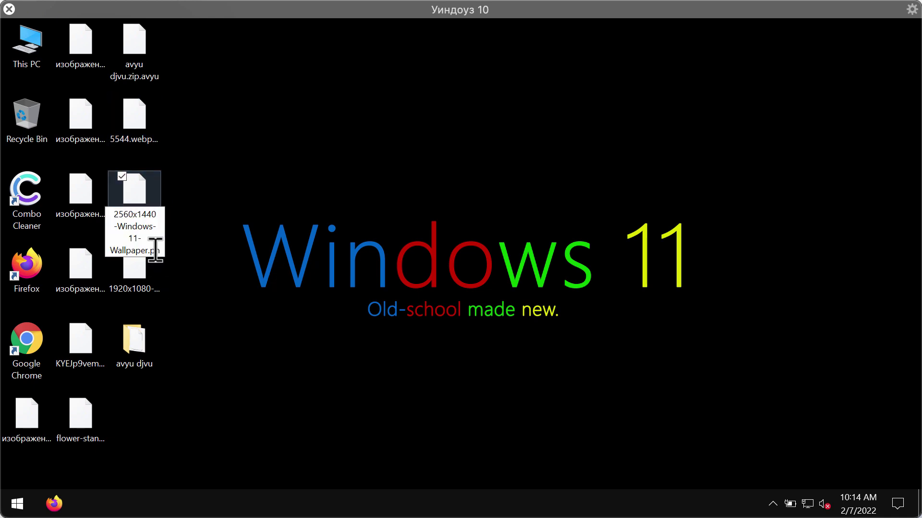
pyautogui.moveTo(155, 249); pyautogui.dragTo(156, 251)
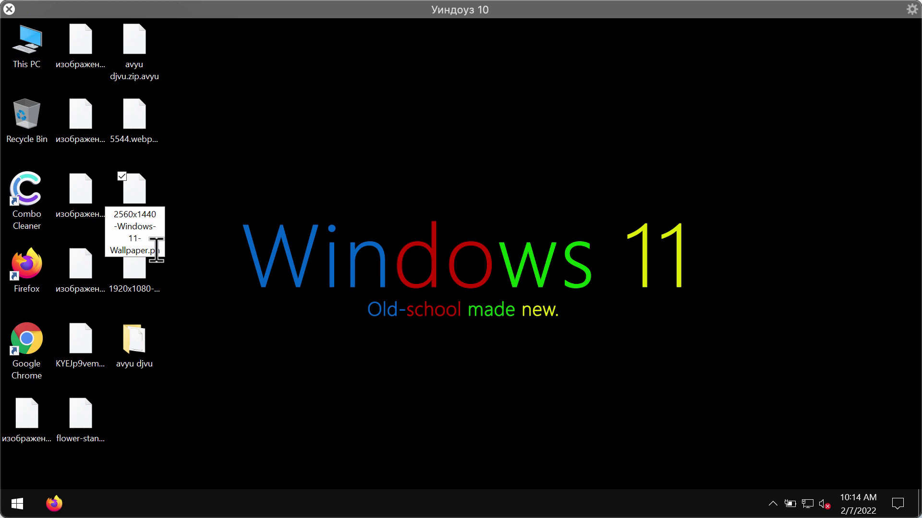
pyautogui.press('Right')
pyautogui.press('Right')
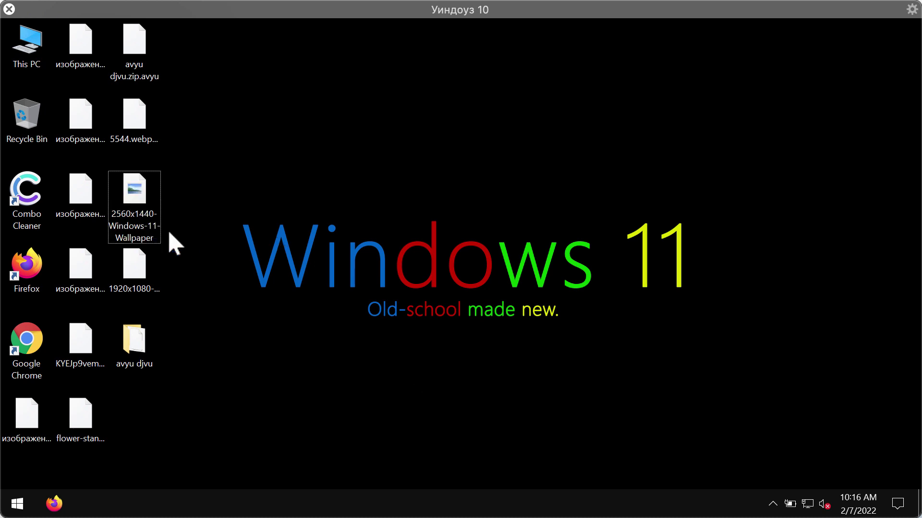
pyautogui.doubleClick(151, 222)
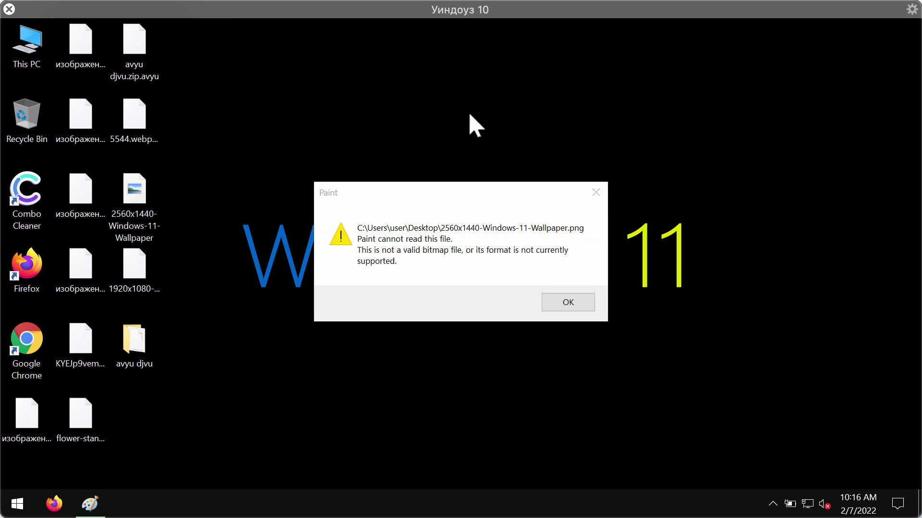
pyautogui.click(576, 305)
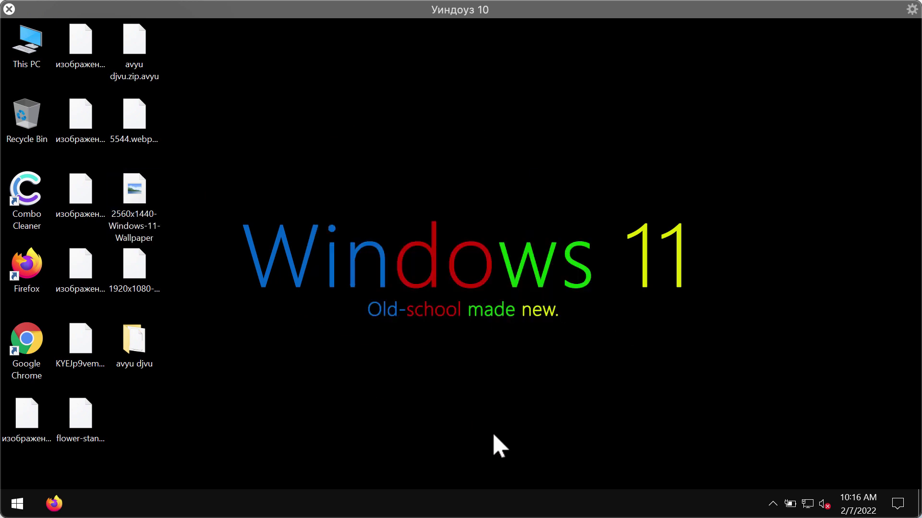
# - Open Task Manager from the taskbar and move its window to the right
pyautogui.rightClick(335, 504)
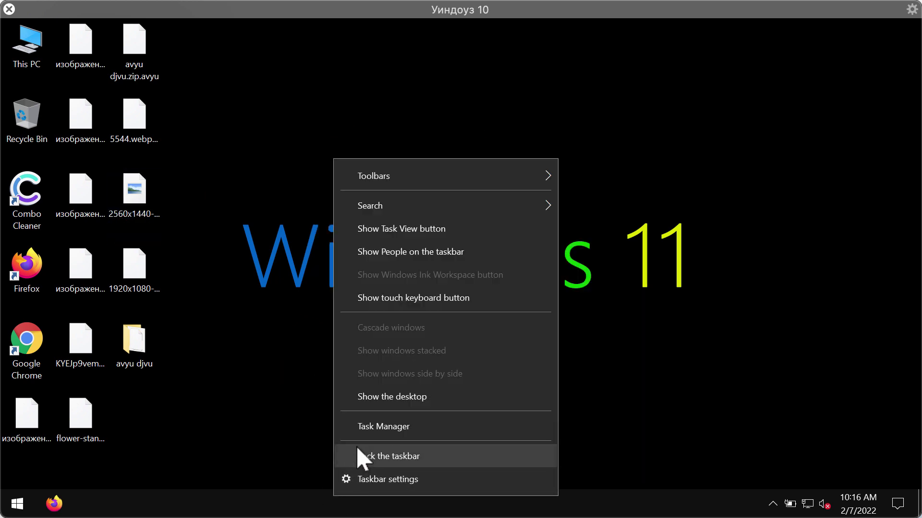
pyautogui.click(387, 432)
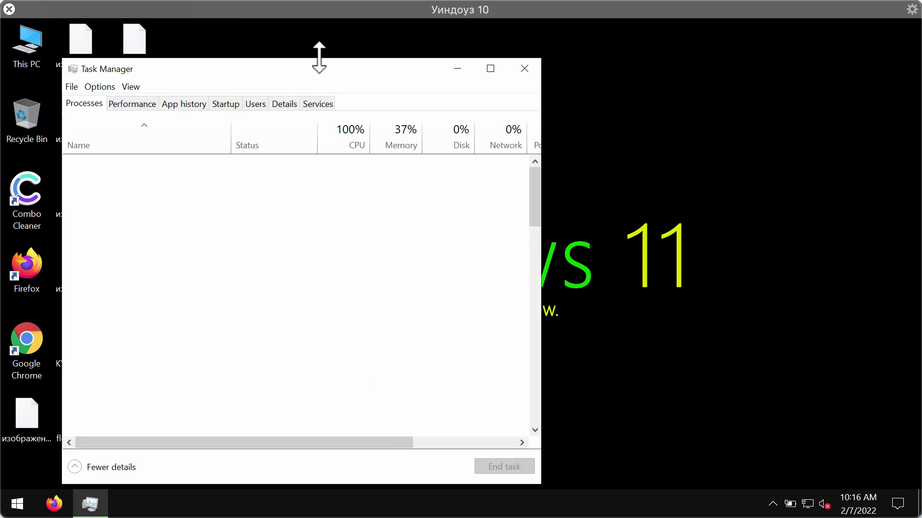
pyautogui.moveTo(346, 79); pyautogui.dragTo(444, 72)
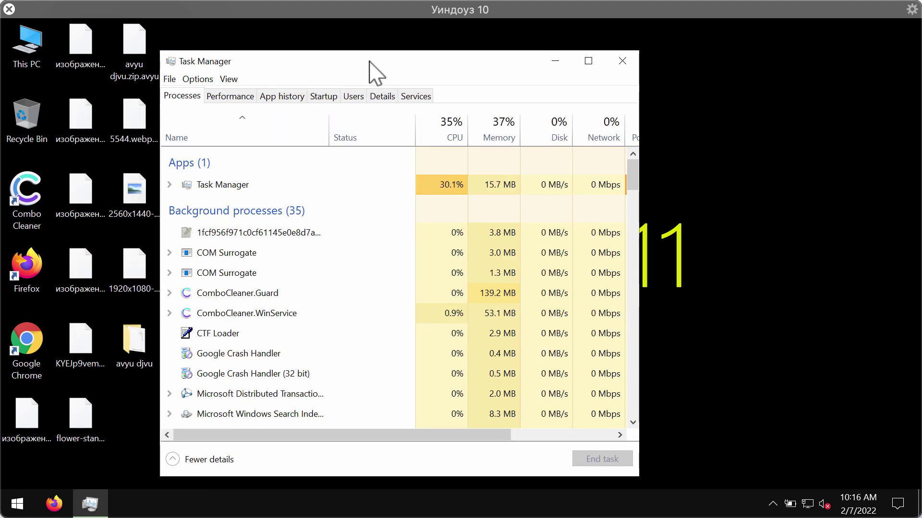
pyautogui.moveTo(371, 72); pyautogui.dragTo(382, 71)
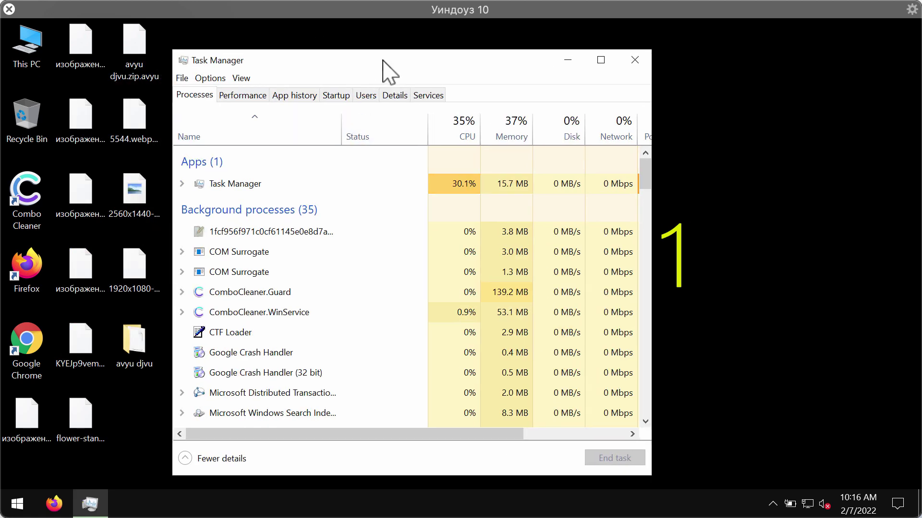
# - End the 1fcf956f… hexadecimal-named background process, then close Task Manager
pyautogui.click(252, 233)
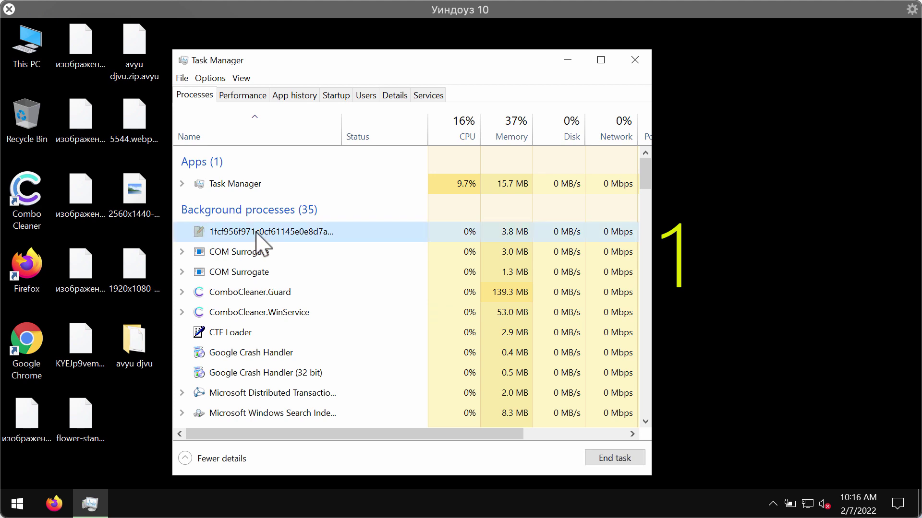
pyautogui.doubleClick(342, 137)
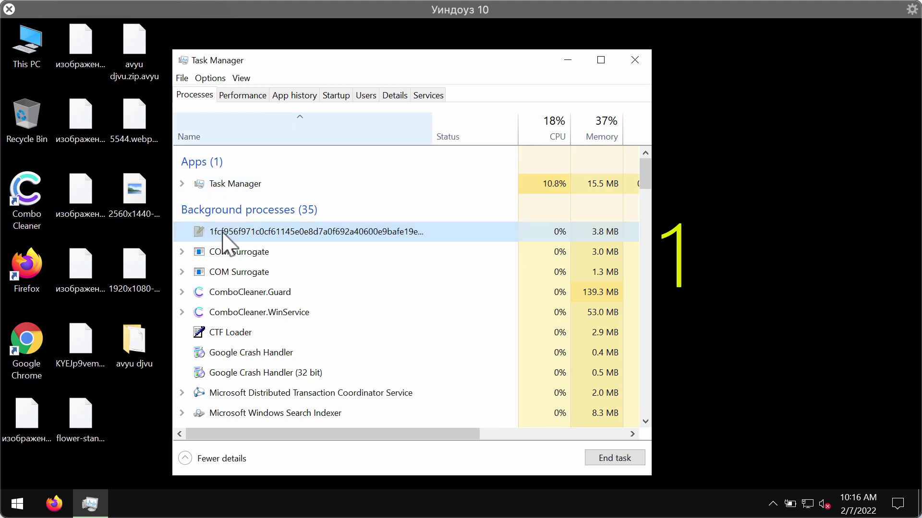
pyautogui.rightClick(278, 234)
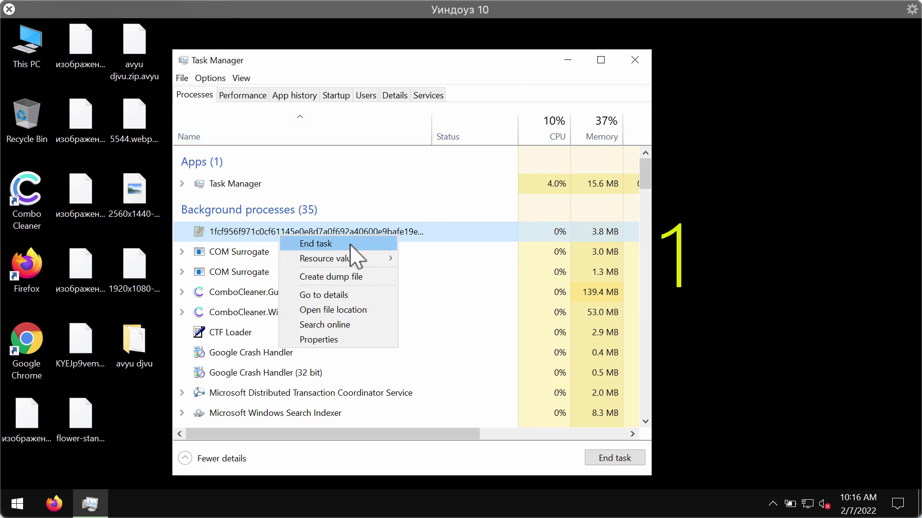
pyautogui.click(337, 245)
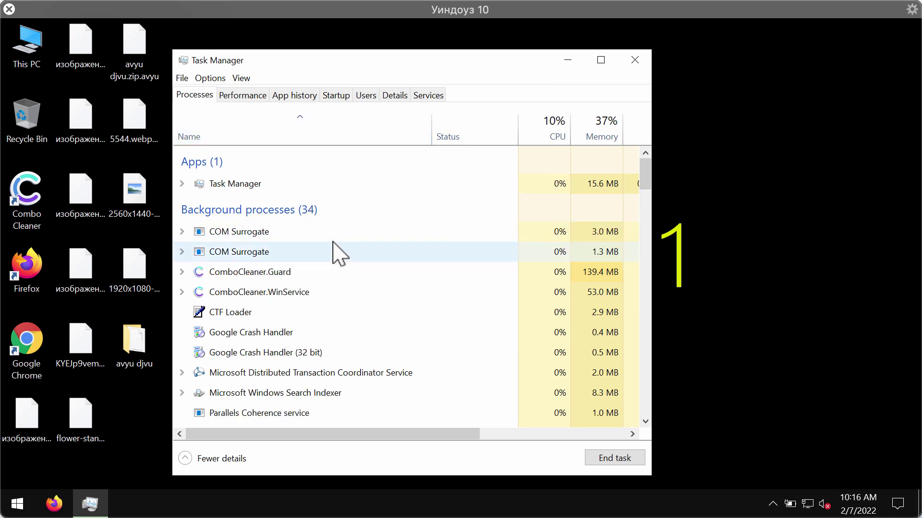
pyautogui.scroll(-2, 324, 324)
pyautogui.scroll(-3, 325, 328)
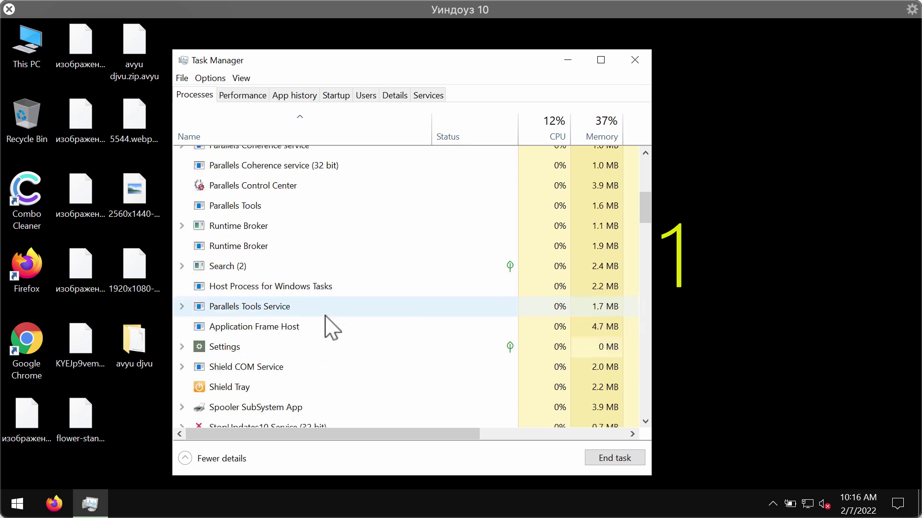
pyautogui.scroll(-3, 325, 325)
pyautogui.scroll(5, 329, 324)
pyautogui.scroll(3, 330, 323)
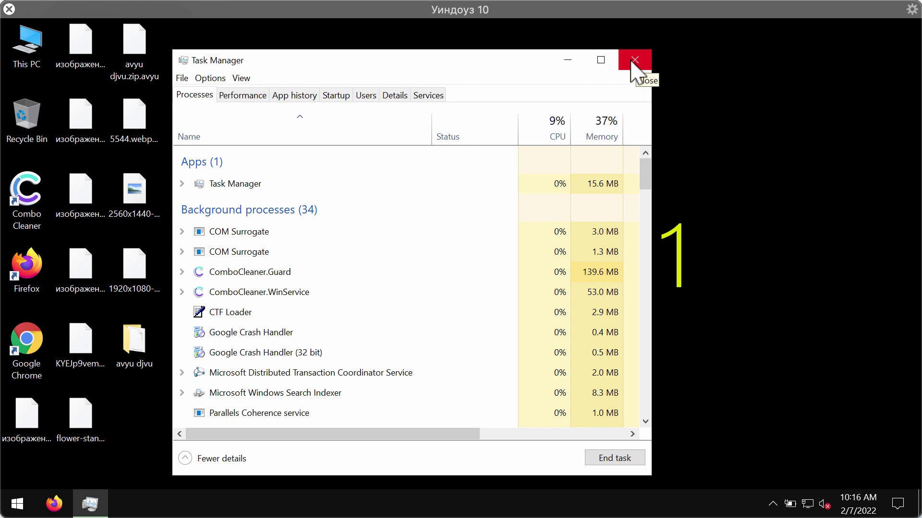
pyautogui.click(634, 68)
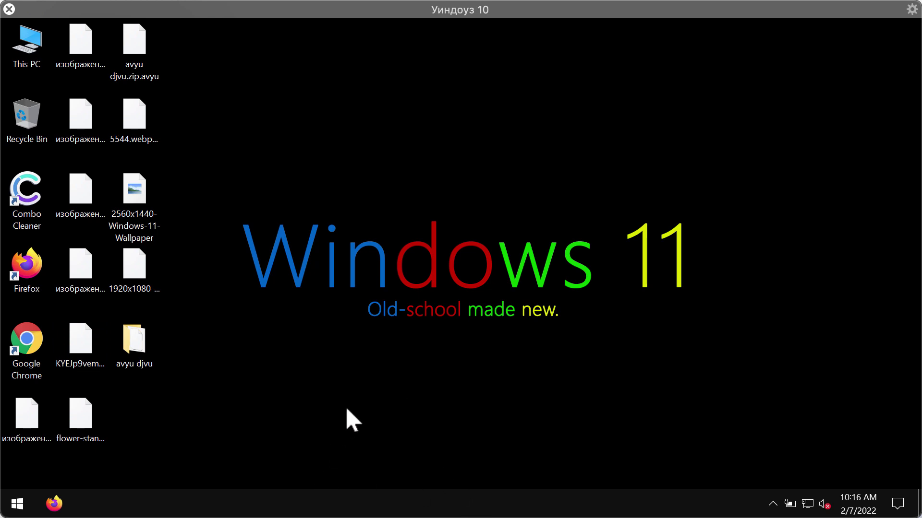
# - Launch Chrome, go to combocleaner.com, and close the empty New Tab
pyautogui.doubleClick(38, 353)
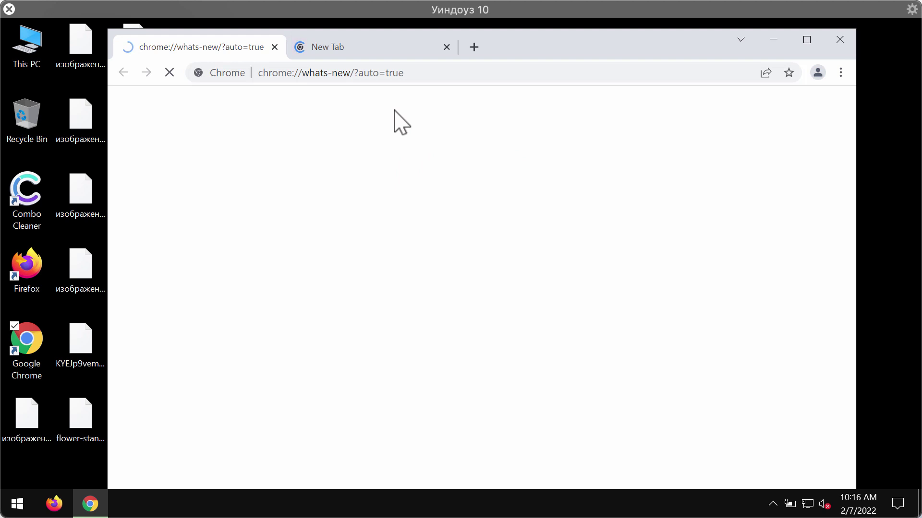
pyautogui.hotkey('ctrl', 'l')
pyautogui.write('c')
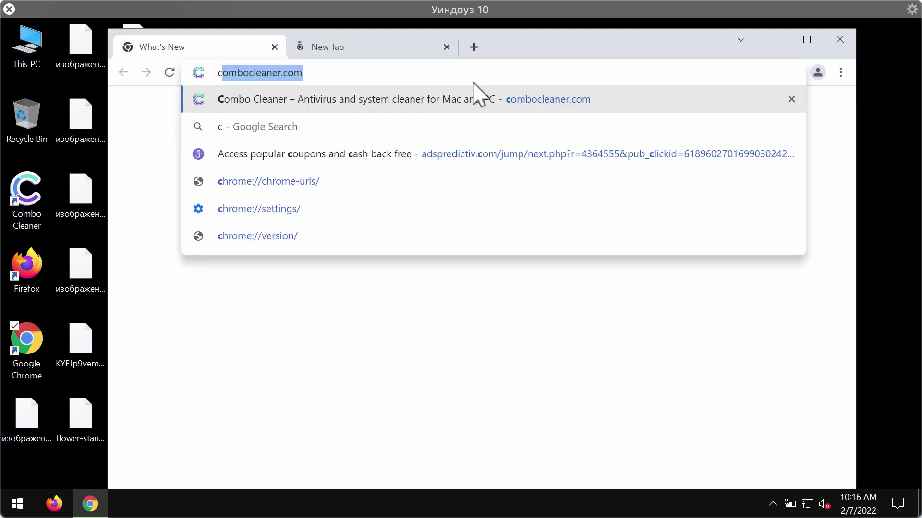
pyautogui.write('o')
pyautogui.press('Return')
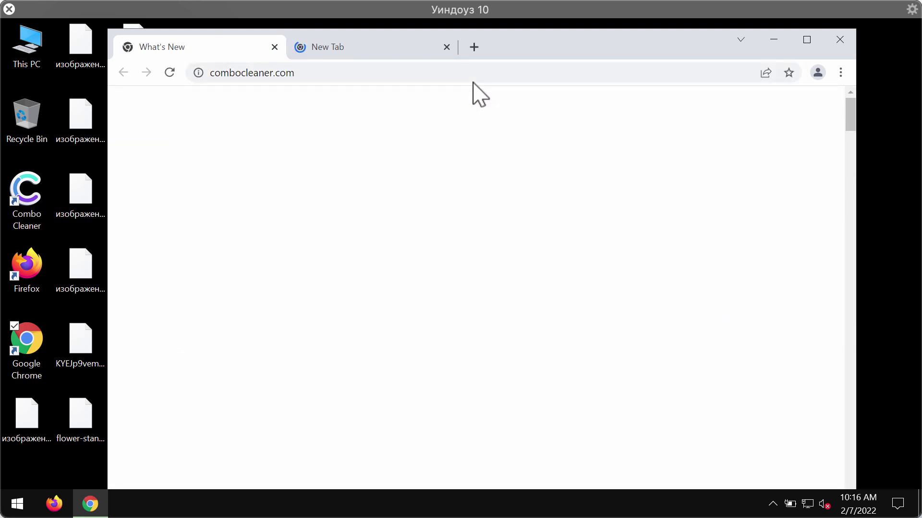
pyautogui.click(446, 48)
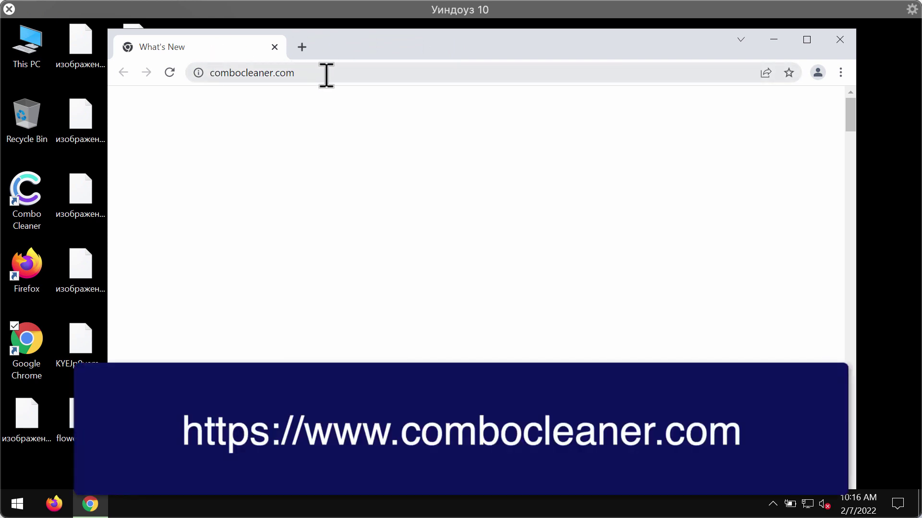
# - Reload the Combo Cleaner site, minimize Chrome, and launch Combo Cleaner from the desktop
pyautogui.click(366, 74)
pyautogui.click(369, 75)
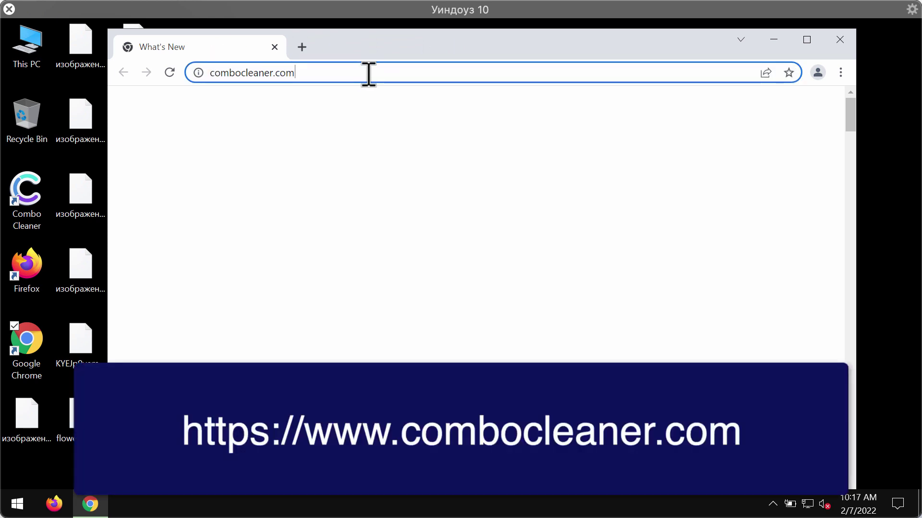
pyautogui.press('Return')
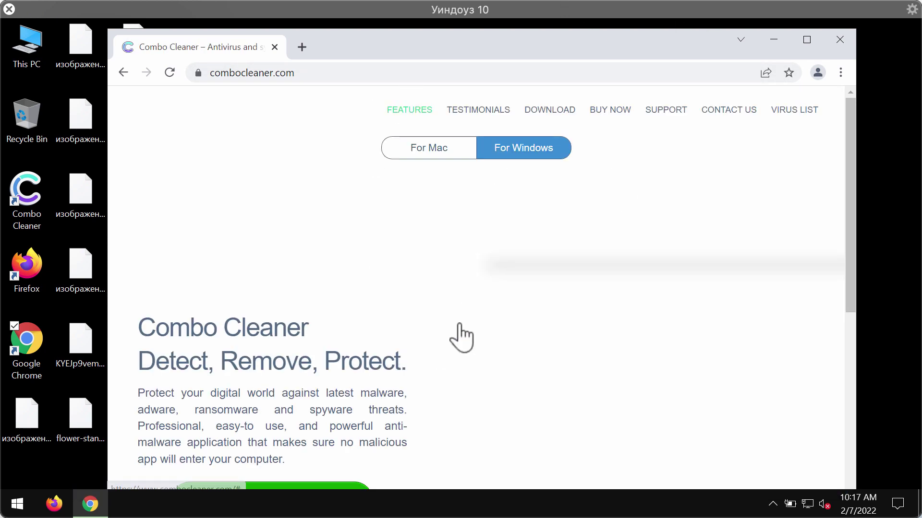
pyautogui.scroll(-5, 403, 331)
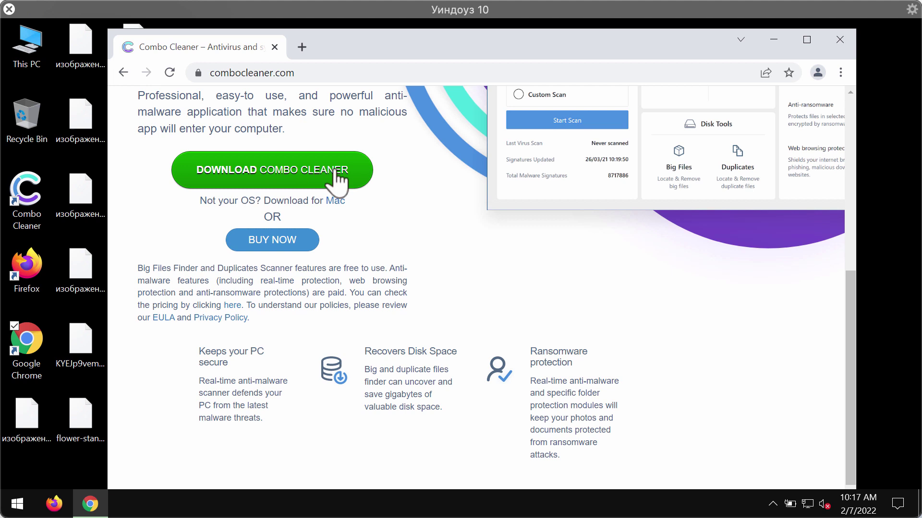
pyautogui.click(773, 41)
pyautogui.click(21, 199)
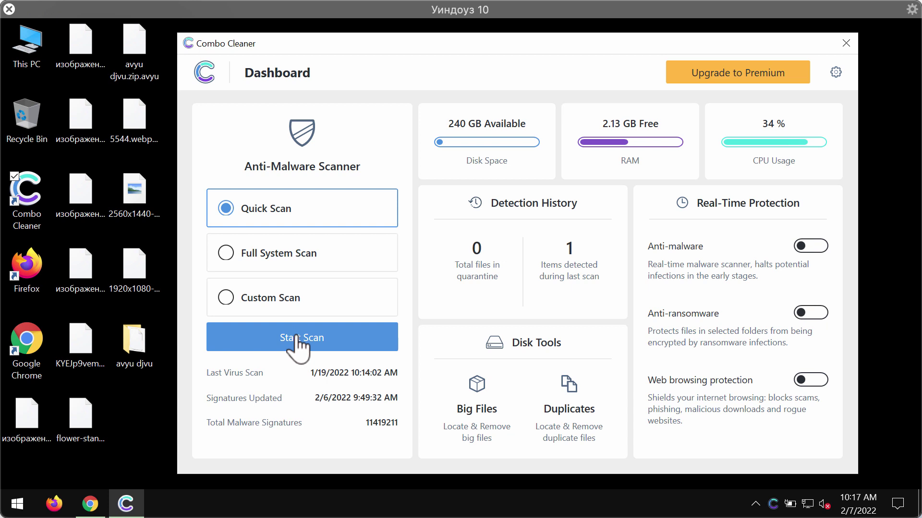
# - Start a Quick Scan and view the Anti-Ransomware settings while it runs
pyautogui.click(297, 338)
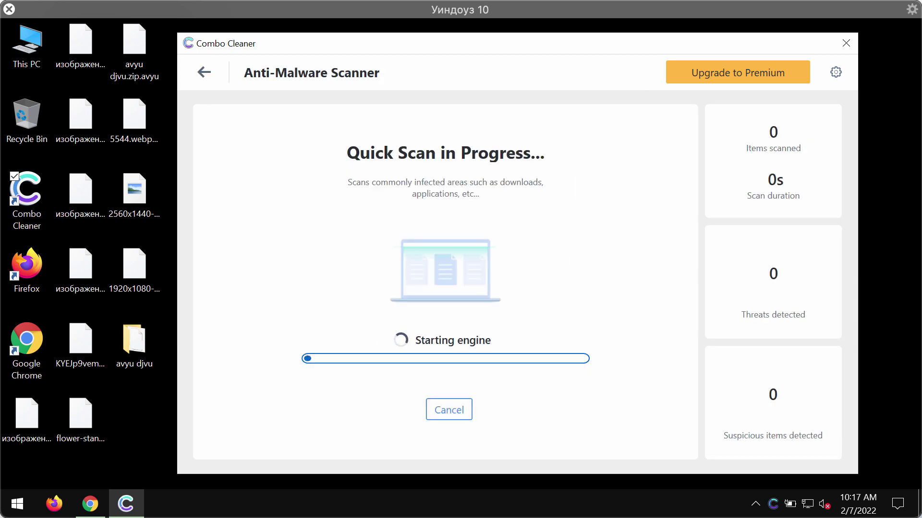
pyautogui.moveTo(669, 43); pyautogui.dragTo(659, 45)
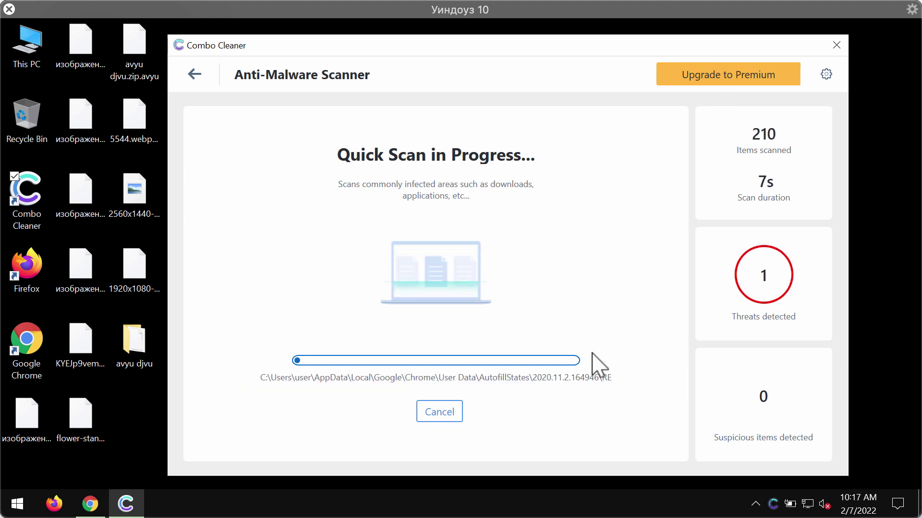
pyautogui.click(826, 76)
pyautogui.click(454, 127)
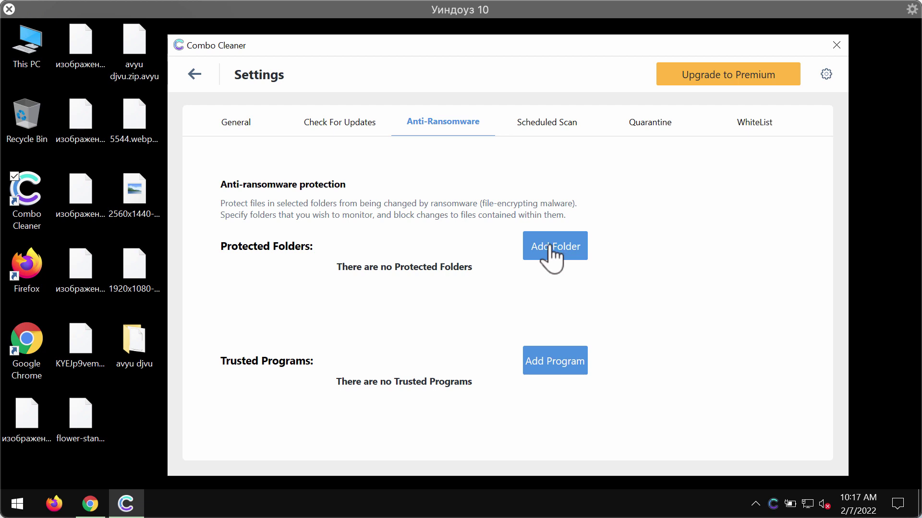
# - Return to the scanner and cancel the running scan, confirming the stop
pyautogui.click(193, 76)
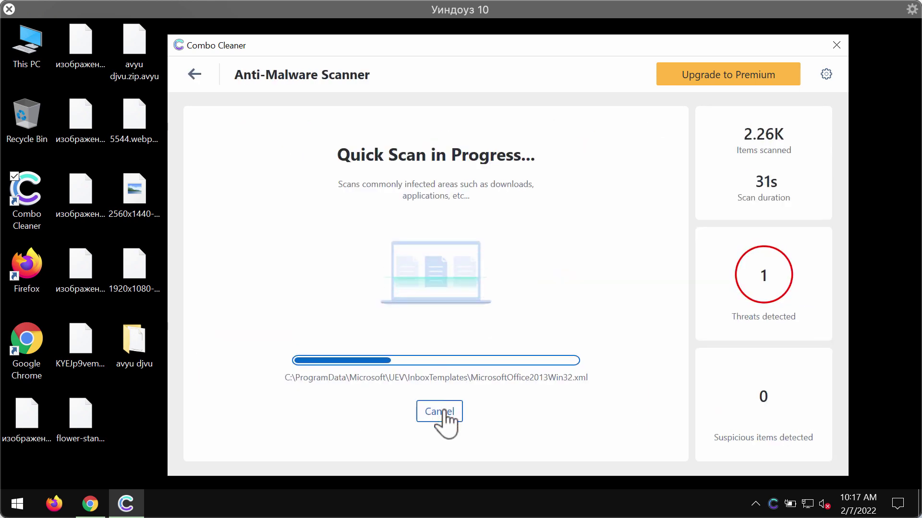
pyautogui.click(441, 411)
pyautogui.click(478, 336)
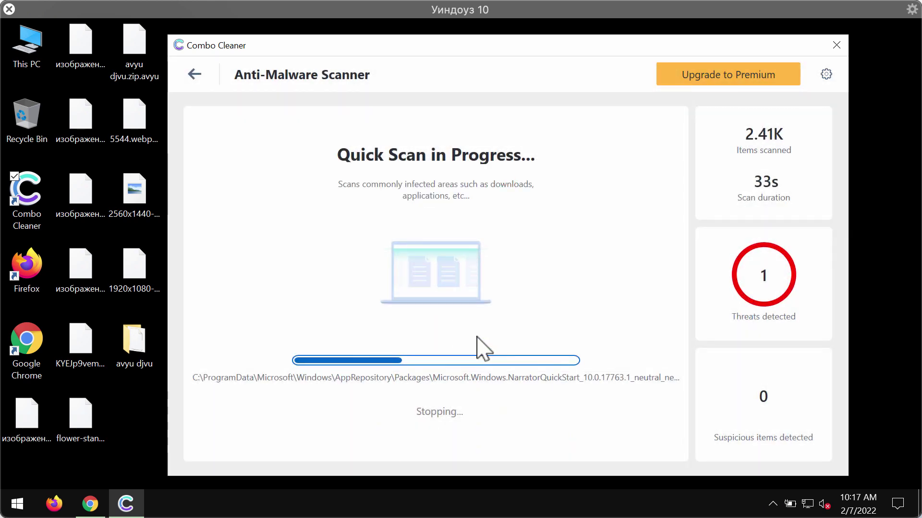